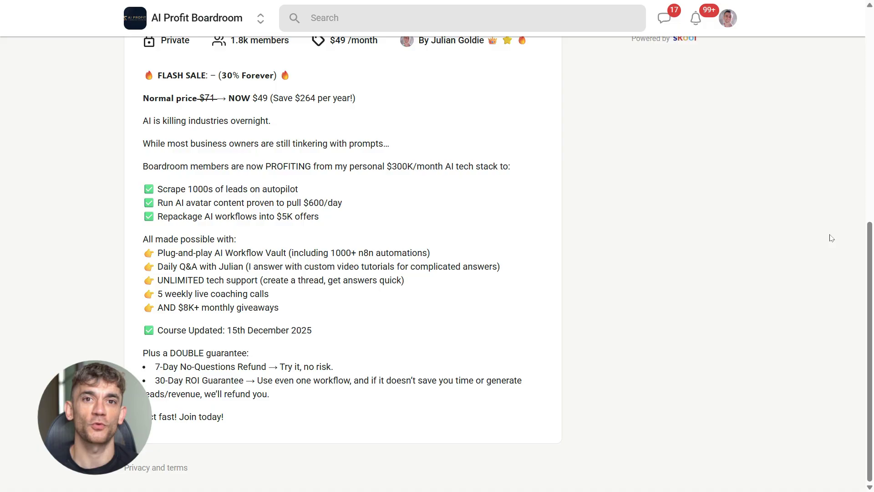
pyautogui.scroll(3, 829, 237)
pyautogui.scroll(3, 830, 237)
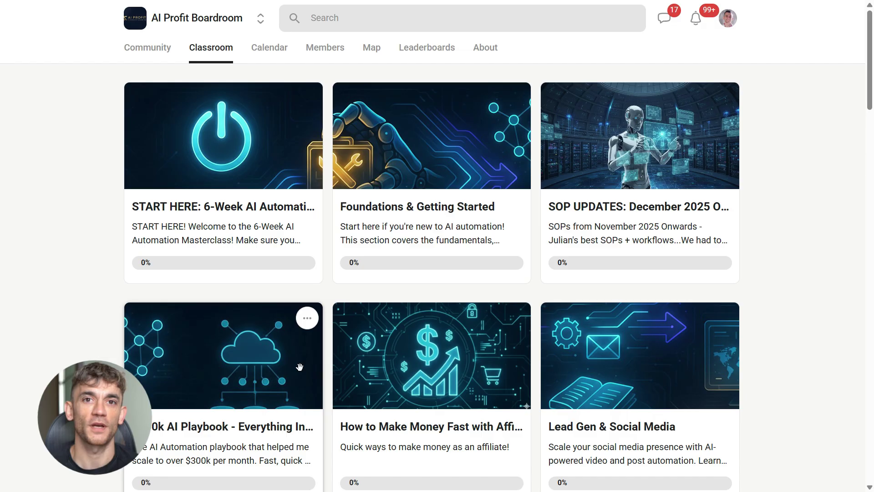
pyautogui.scroll(-5, 830, 294)
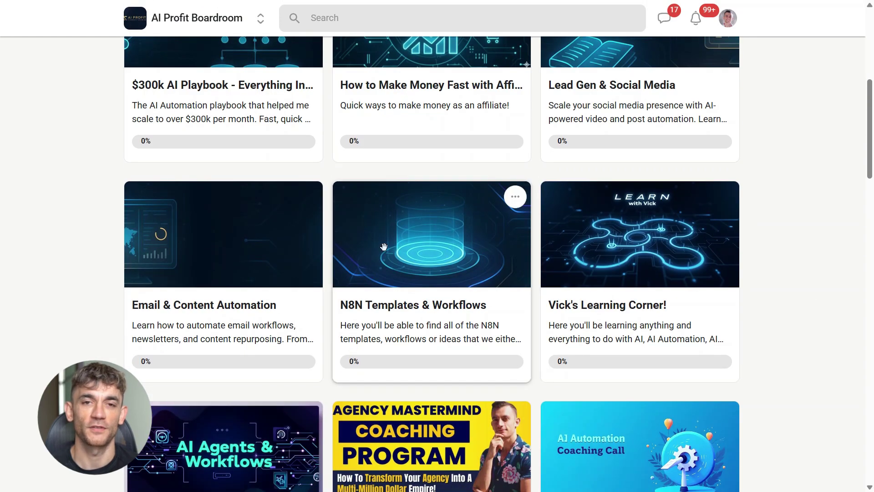
pyautogui.scroll(-3, 264, 264)
pyautogui.scroll(-3, 673, 266)
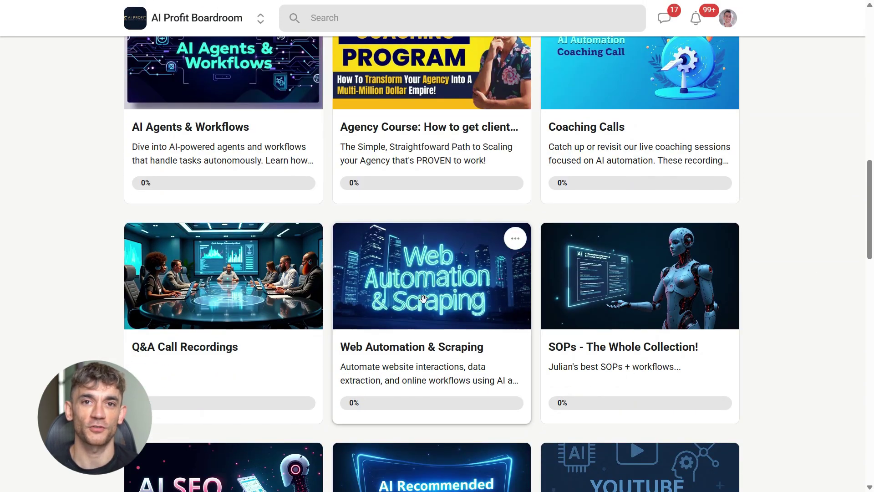
pyautogui.scroll(-2, 233, 337)
pyautogui.scroll(1, 614, 383)
pyautogui.scroll(10, 580, 341)
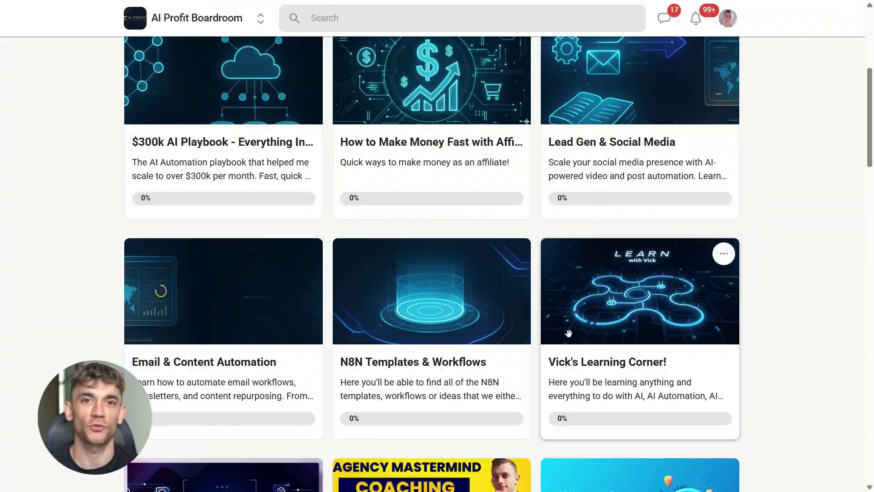
pyautogui.scroll(5, 559, 327)
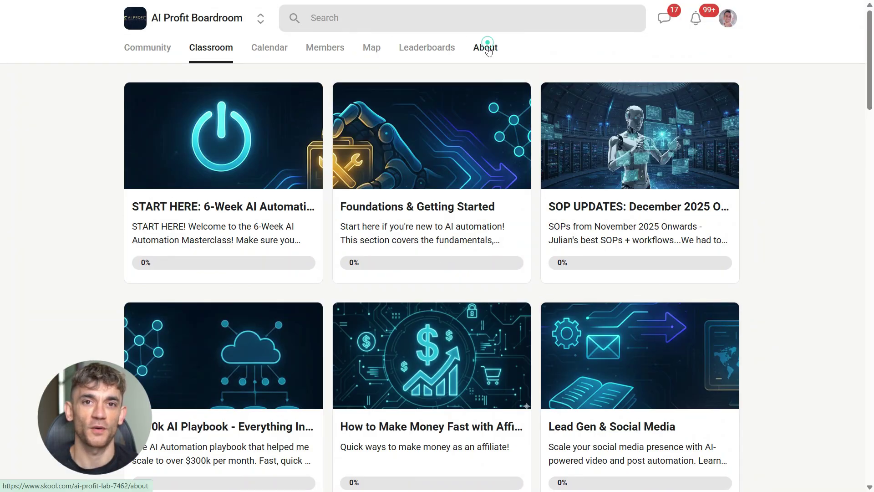
pyautogui.click(487, 47)
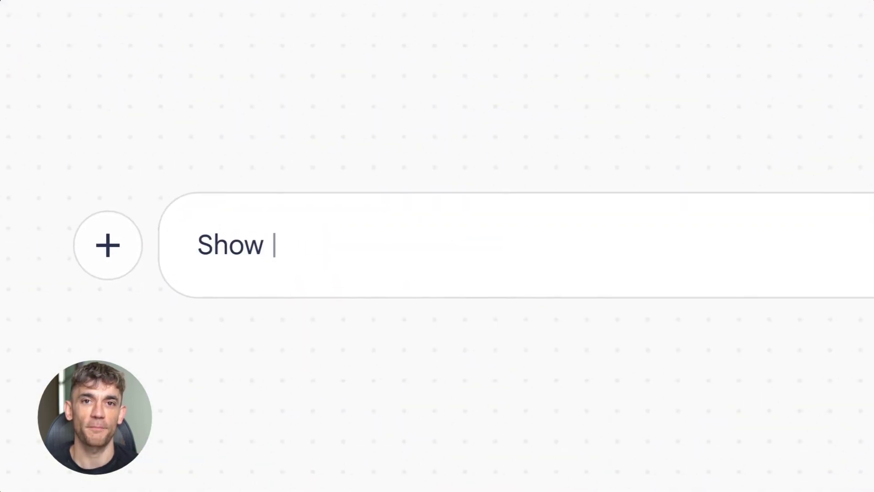
pyautogui.write('ns for my home')
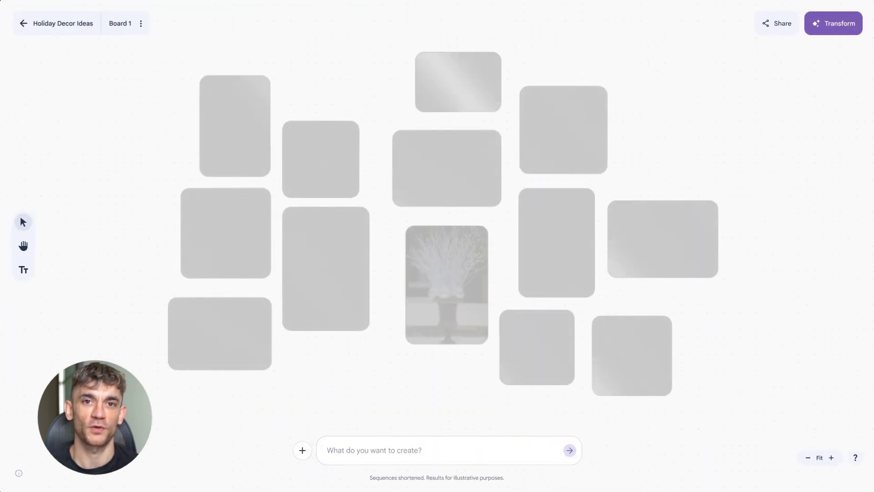
pyautogui.scroll(-3, 438, 246)
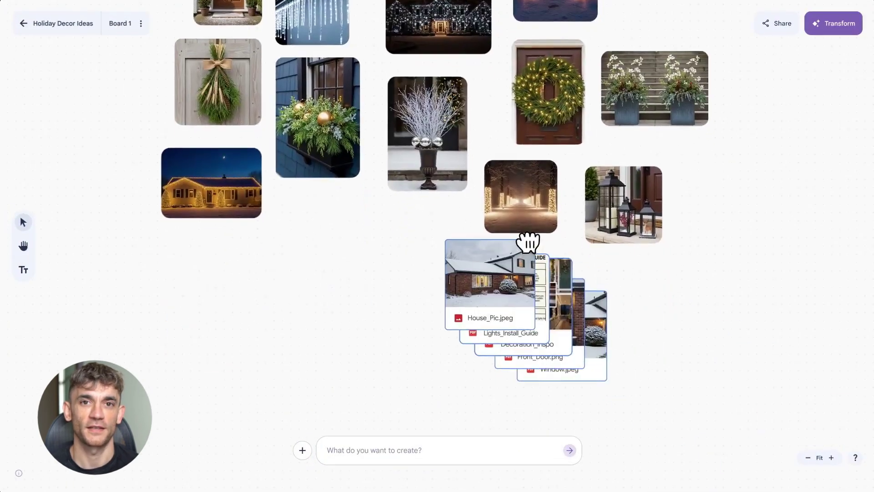
# - Add the house photos and guide PDFs to the board and circle the house in red
pyautogui.moveTo(526, 244); pyautogui.dragTo(547, 328)
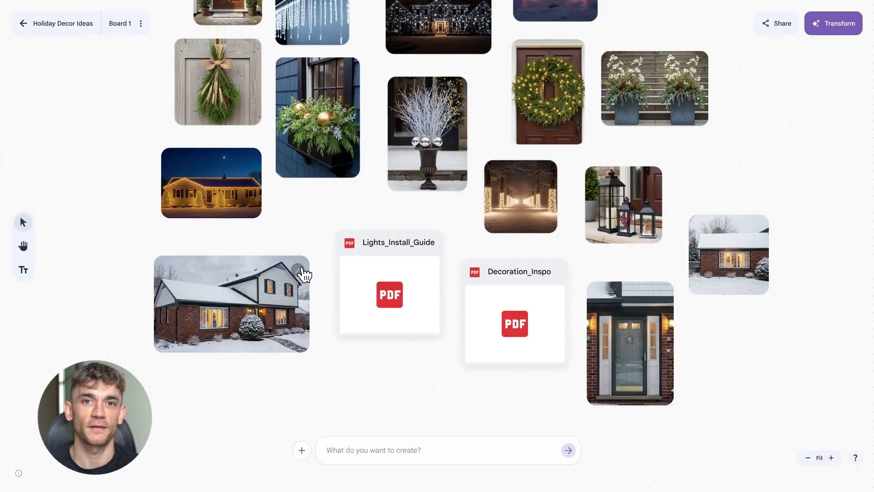
pyautogui.click(300, 270)
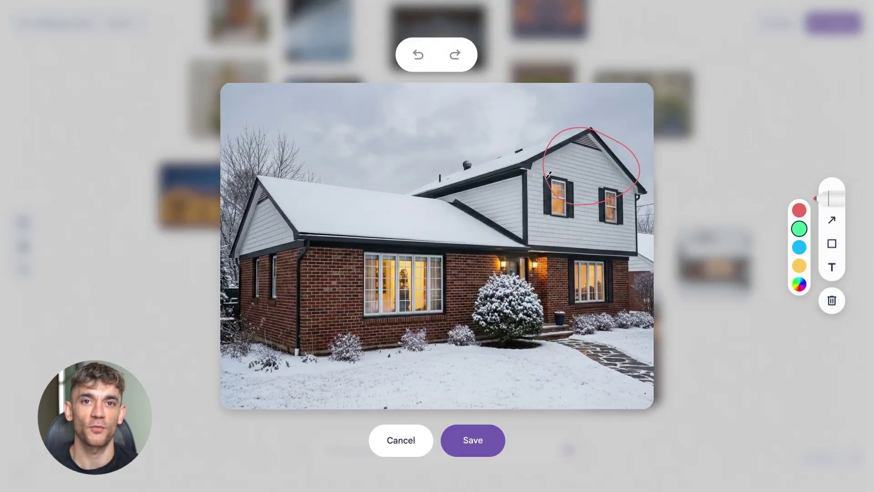
pyautogui.click(472, 441)
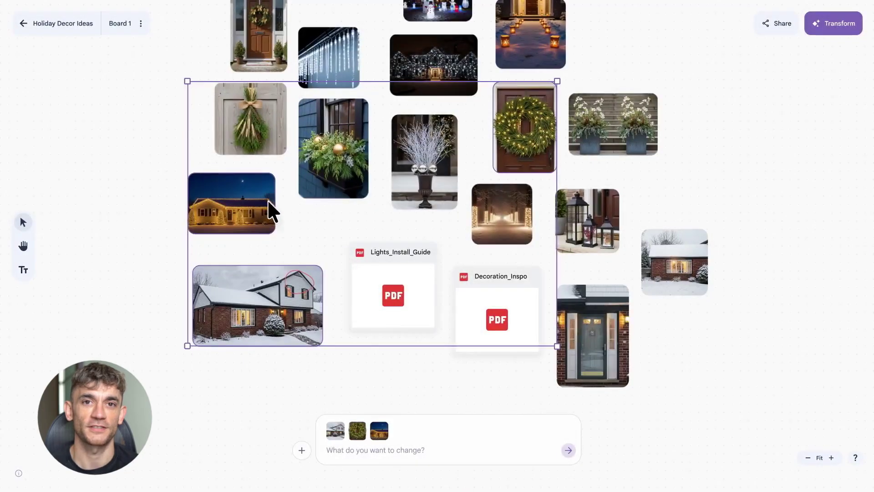
# - Reference Decoration_Inspo, make a photography-style presentation, and prompt 'Make it snow!' on the house slide
pyautogui.keyDown('shift'); pyautogui.click(497, 314); pyautogui.keyUp('shift')
pyautogui.write('lights to my house ')
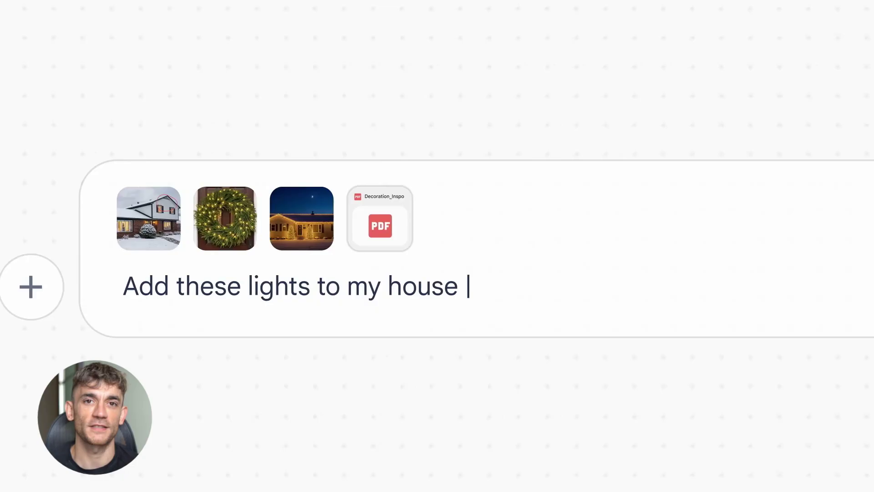
pyautogui.write('h in the red circle')
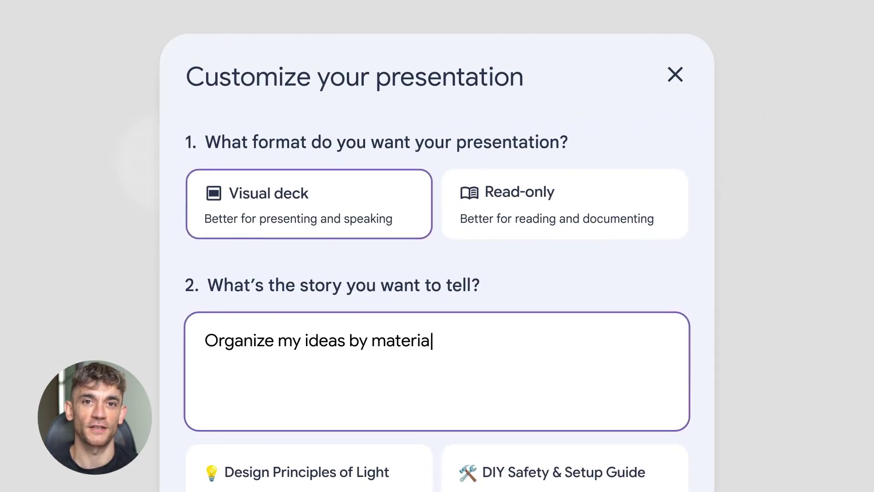
pyautogui.scroll(-6, 437, 274)
pyautogui.click(267, 279)
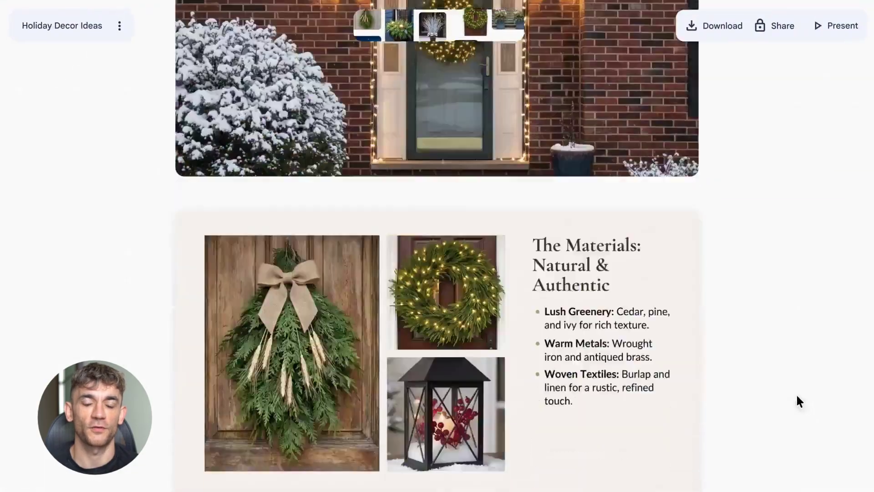
pyautogui.scroll(-3, 797, 400)
pyautogui.scroll(-3, 797, 400)
pyautogui.scroll(-3, 797, 401)
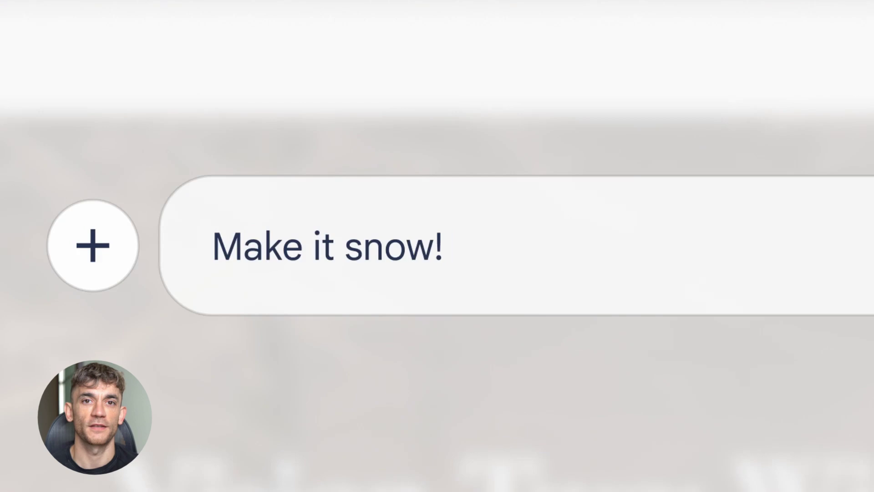
pyautogui.click(657, 260)
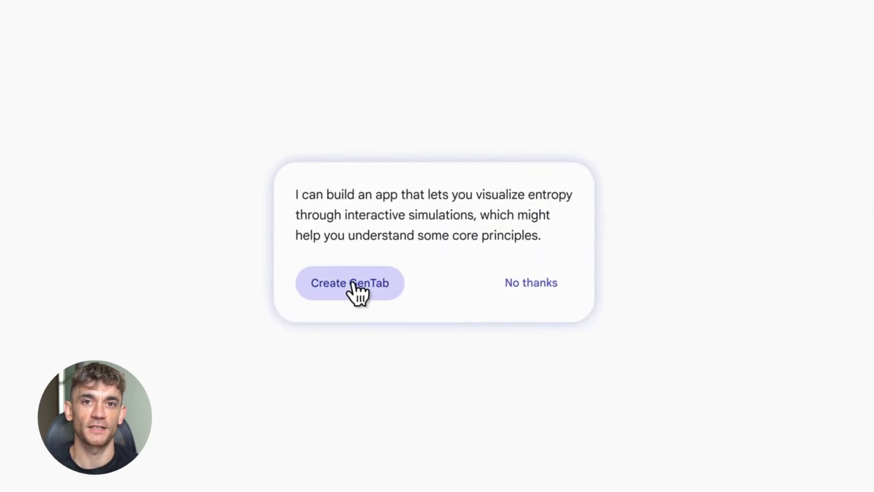
# - Generate and open the Entropy Explainer, let the particles mix, and request an analogy
pyautogui.click(357, 293)
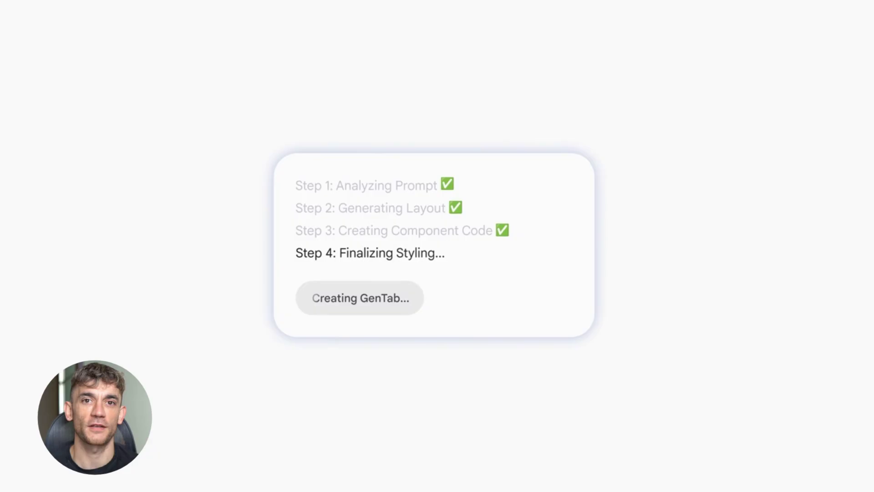
pyautogui.click(357, 273)
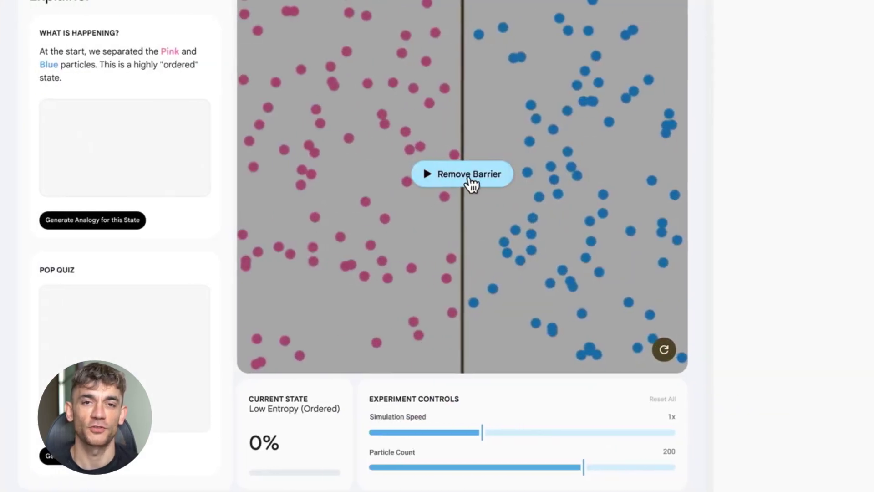
pyautogui.click(638, 232)
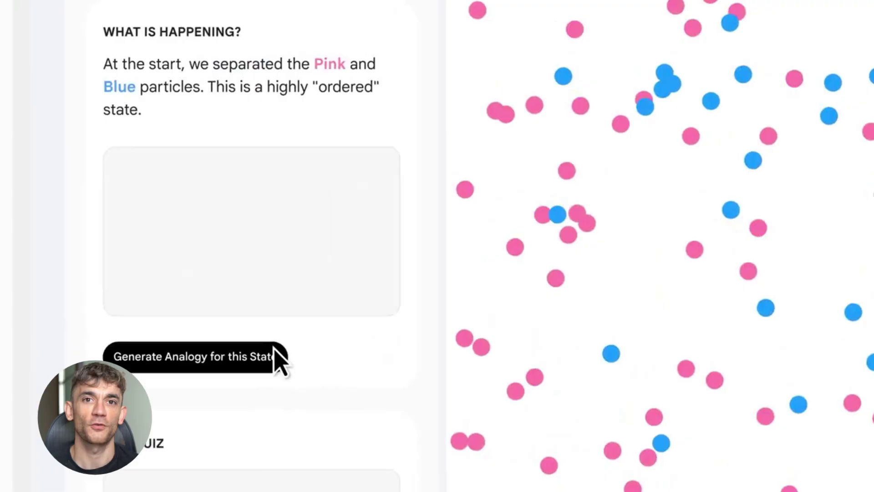
pyautogui.click(117, 220)
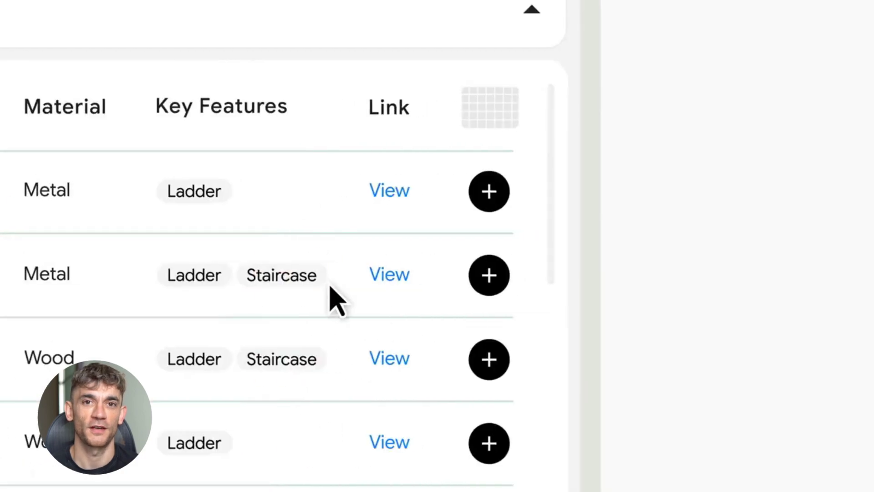
# - Shortlist the Aurora Loft bunk bed, place it by the left wall, and flip two Memory Match cards
pyautogui.click(440, 277)
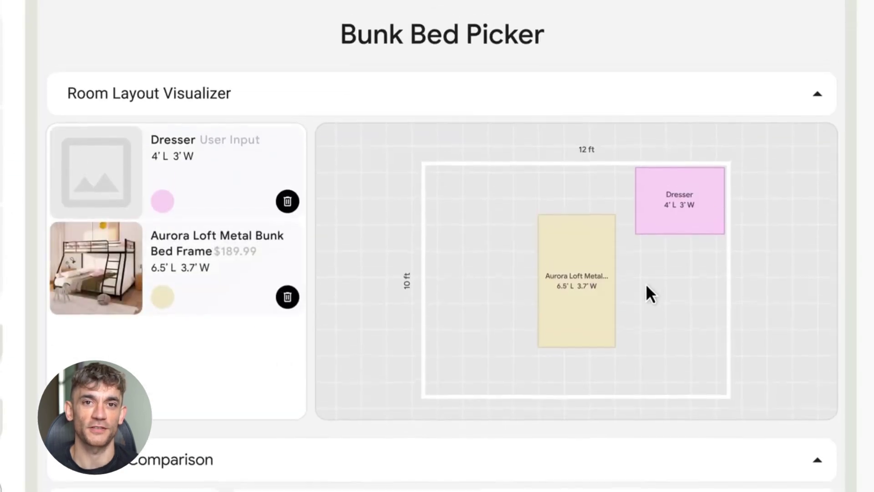
pyautogui.moveTo(578, 285)
pyautogui.mouseDown()
pyautogui.moveTo(507, 264)
pyautogui.moveTo(466, 237)
pyautogui.mouseUp()
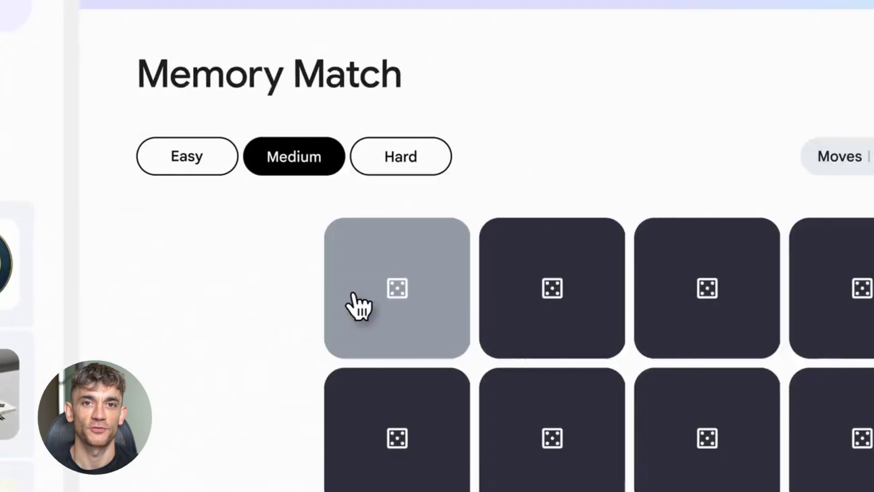
pyautogui.click(368, 304)
pyautogui.click(496, 417)
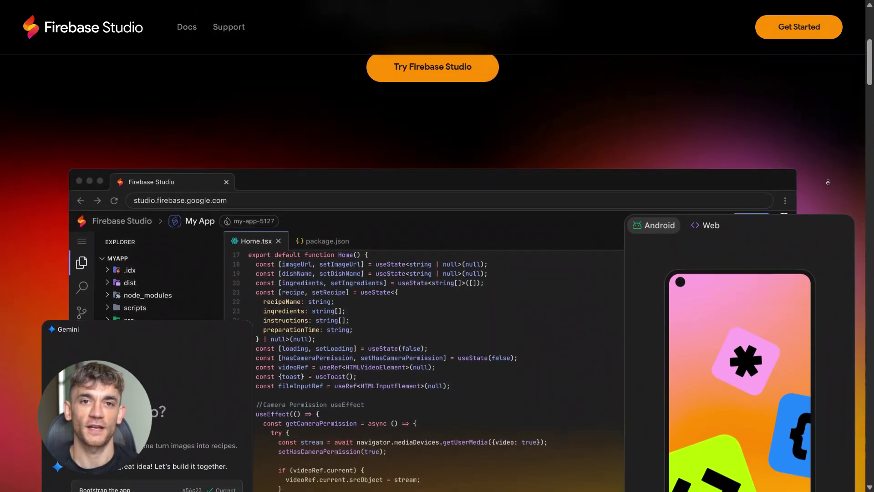
pyautogui.scroll(-1, 827, 182)
pyautogui.scroll(-1, 828, 182)
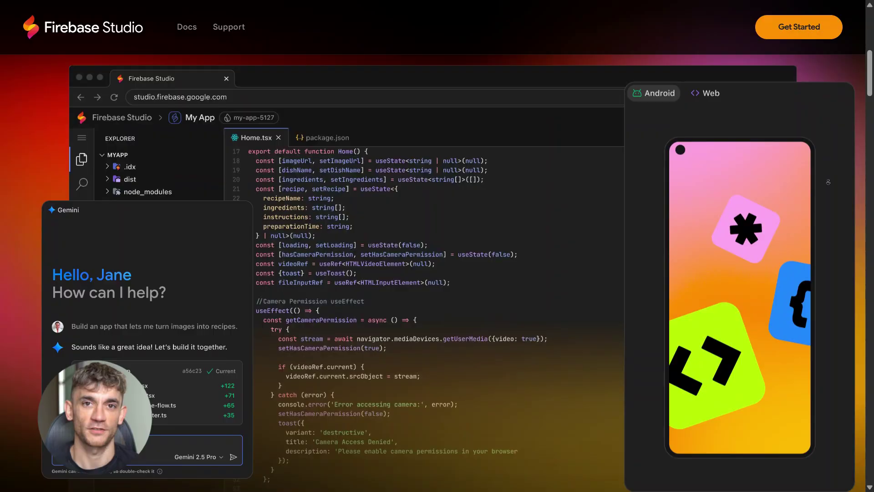
pyautogui.scroll(-1, 827, 182)
pyautogui.scroll(-1, 828, 182)
pyautogui.scroll(-1, 828, 182)
pyautogui.scroll(-1, 828, 182)
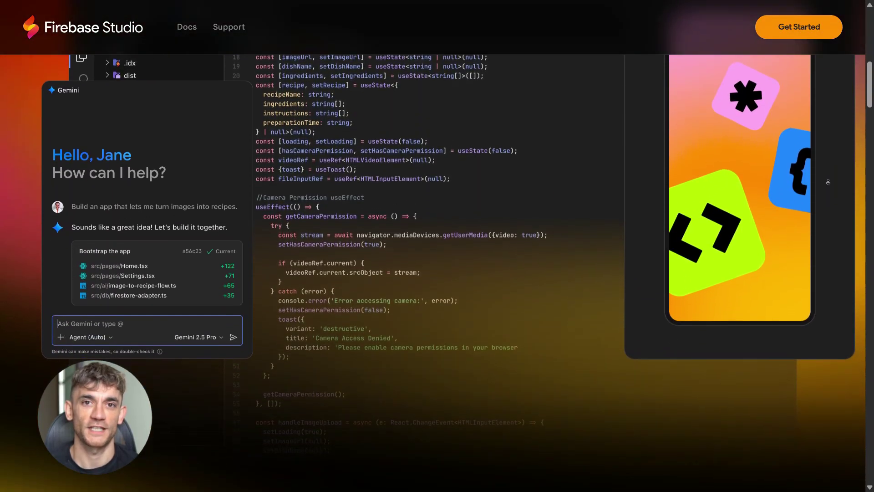
pyautogui.scroll(-1, 827, 181)
pyautogui.scroll(-1, 828, 182)
pyautogui.scroll(-1, 828, 182)
pyautogui.scroll(-1, 828, 182)
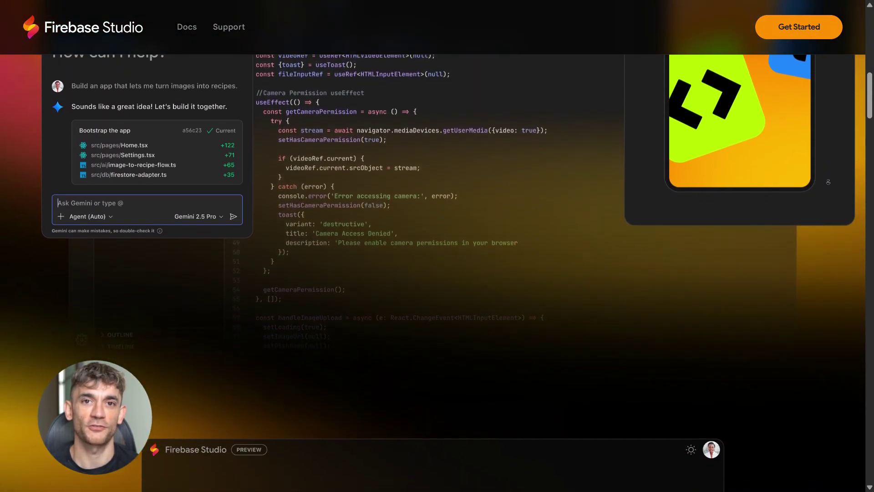
pyautogui.scroll(-1, 827, 181)
pyautogui.scroll(-1, 828, 182)
pyautogui.scroll(-1, 828, 182)
pyautogui.scroll(-1, 828, 182)
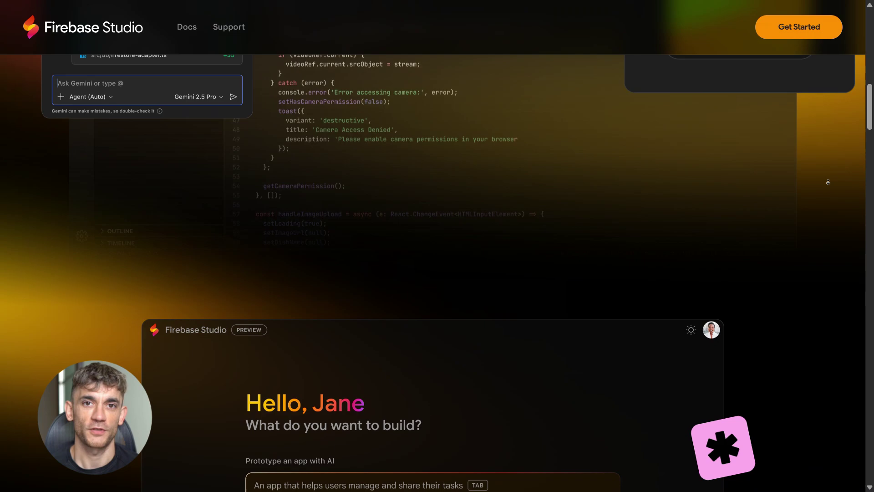
pyautogui.scroll(-1, 828, 181)
pyautogui.scroll(-1, 828, 183)
pyautogui.scroll(-1, 828, 182)
pyautogui.scroll(-1, 828, 182)
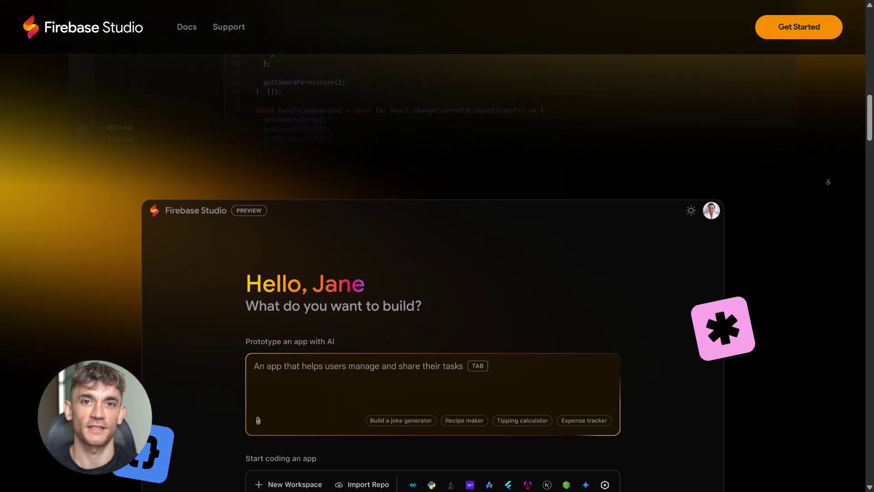
pyautogui.scroll(-1, 828, 181)
pyautogui.scroll(-1, 828, 182)
pyautogui.scroll(-1, 828, 182)
pyautogui.scroll(-1, 827, 182)
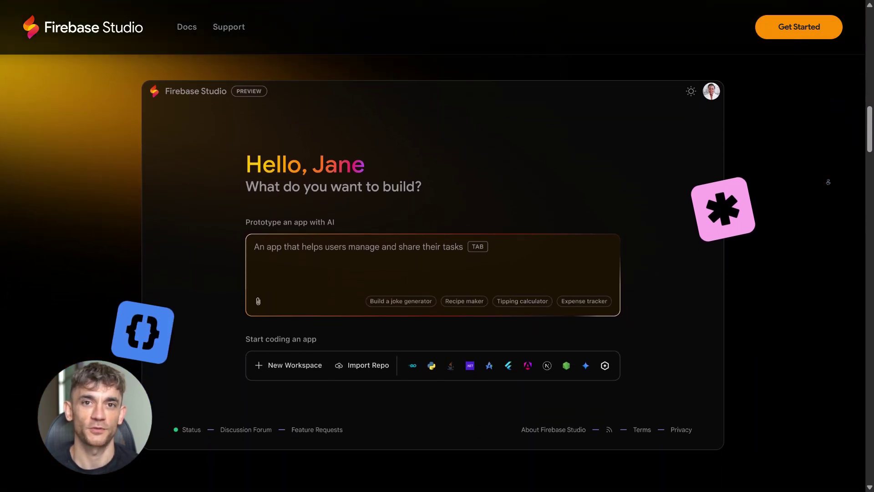
pyautogui.scroll(-1, 827, 182)
pyautogui.scroll(-1, 828, 181)
pyautogui.scroll(-1, 827, 182)
pyautogui.scroll(-1, 828, 182)
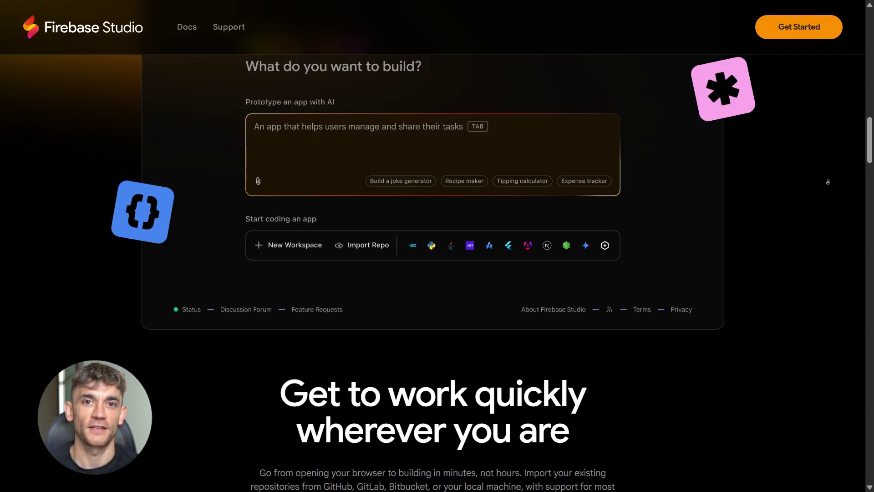
pyautogui.scroll(-1, 828, 182)
pyautogui.scroll(-1, 827, 182)
pyautogui.scroll(-1, 828, 182)
pyautogui.scroll(-1, 827, 182)
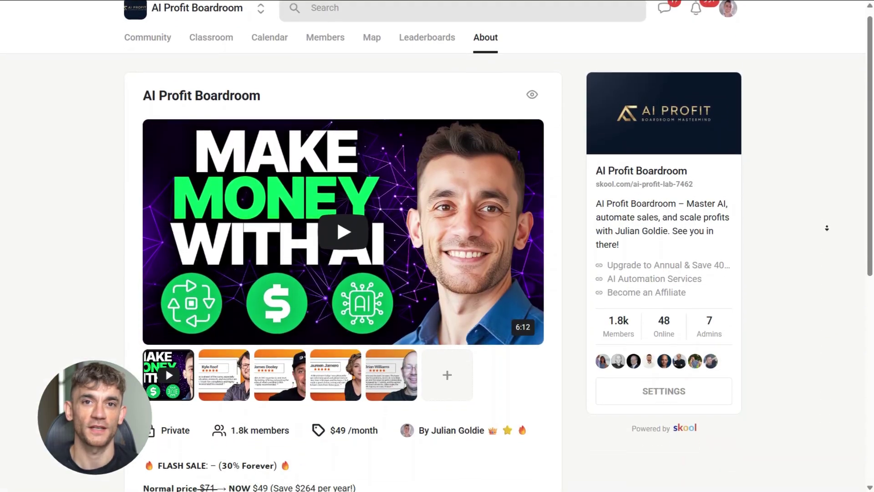
pyautogui.scroll(-1, 827, 228)
pyautogui.scroll(-1, 828, 231)
pyautogui.scroll(-1, 828, 232)
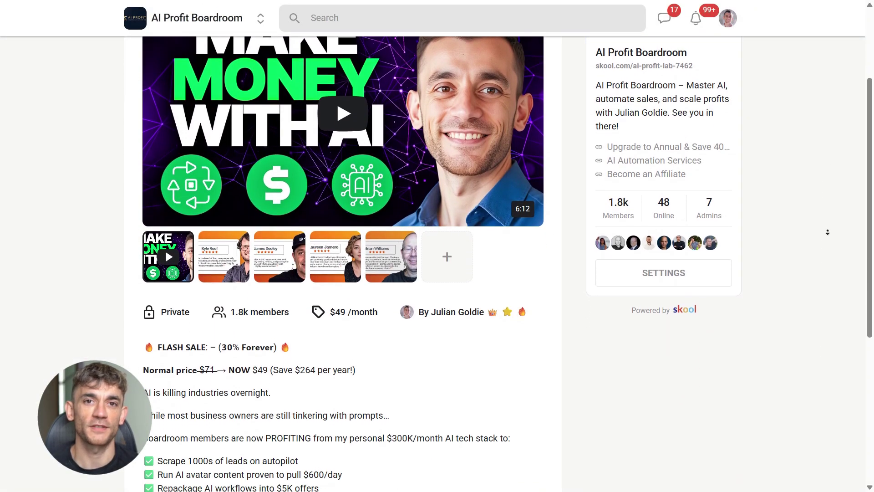
pyautogui.scroll(-1, 830, 235)
pyautogui.scroll(-1, 829, 234)
pyautogui.scroll(-1, 829, 235)
pyautogui.scroll(-1, 829, 235)
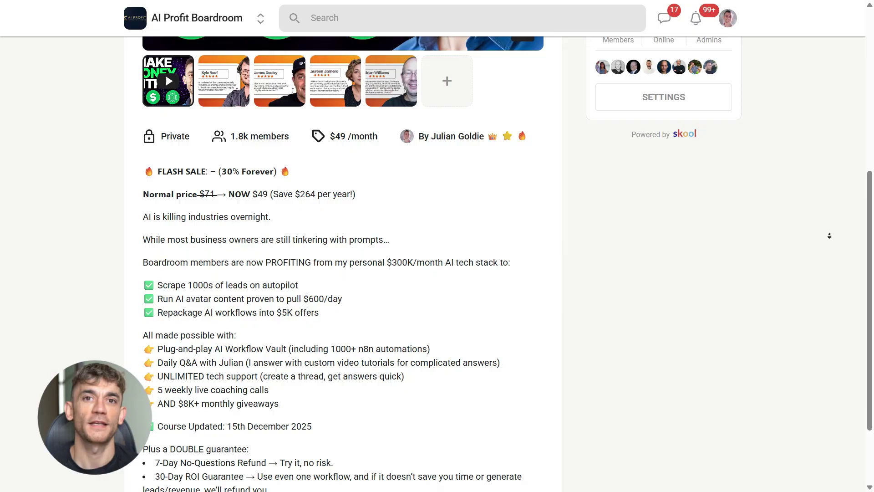
pyautogui.scroll(-1, 828, 235)
pyautogui.scroll(-1, 829, 236)
pyautogui.scroll(5, 829, 237)
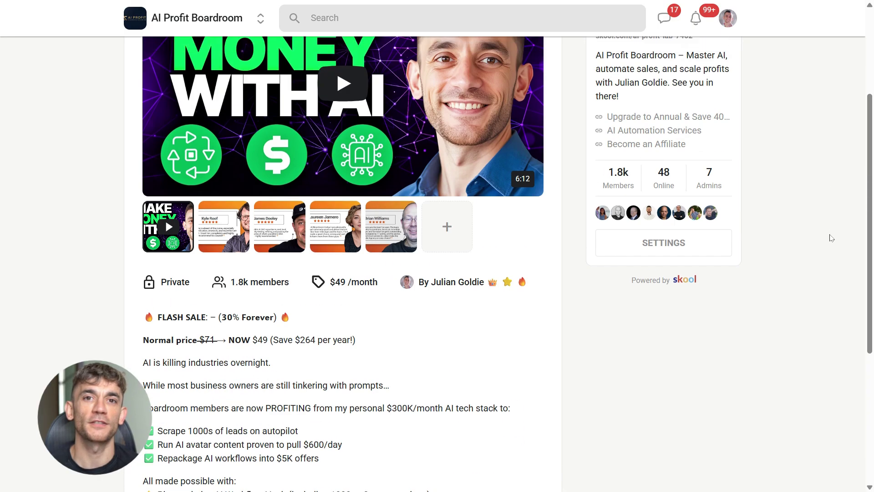
pyautogui.scroll(3, 830, 238)
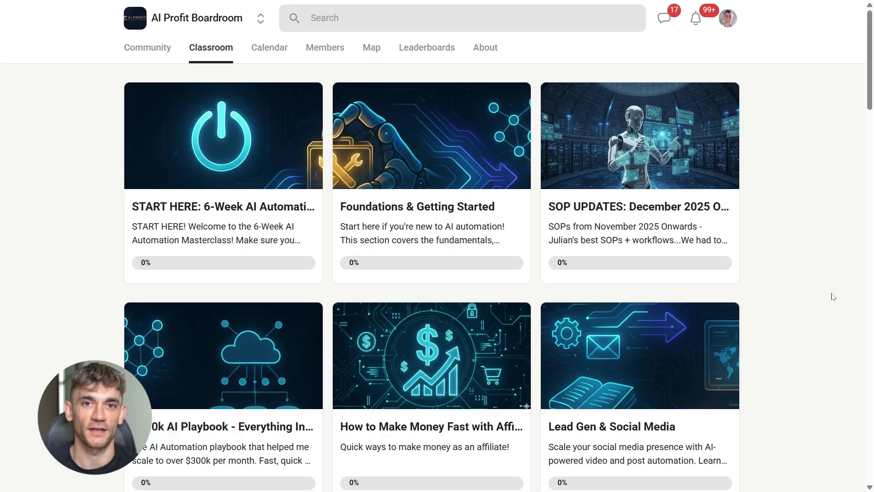
pyautogui.scroll(-5, 832, 297)
pyautogui.scroll(-3, 322, 264)
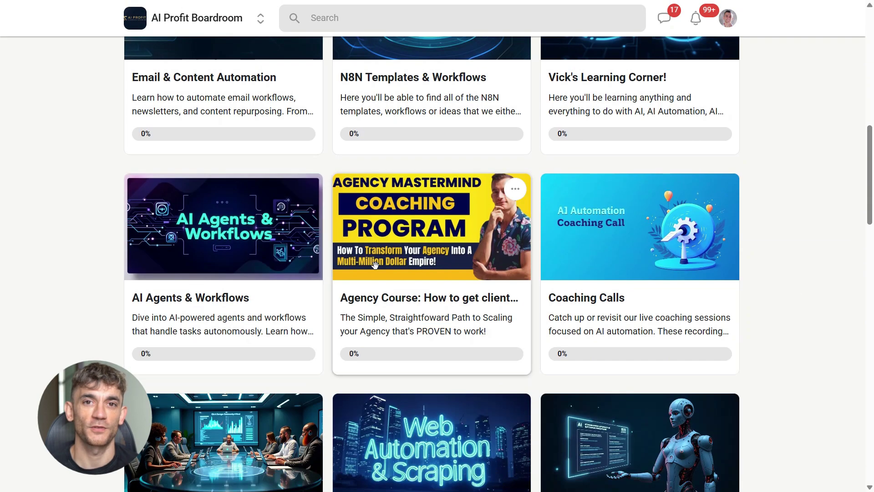
pyautogui.scroll(-2, 654, 252)
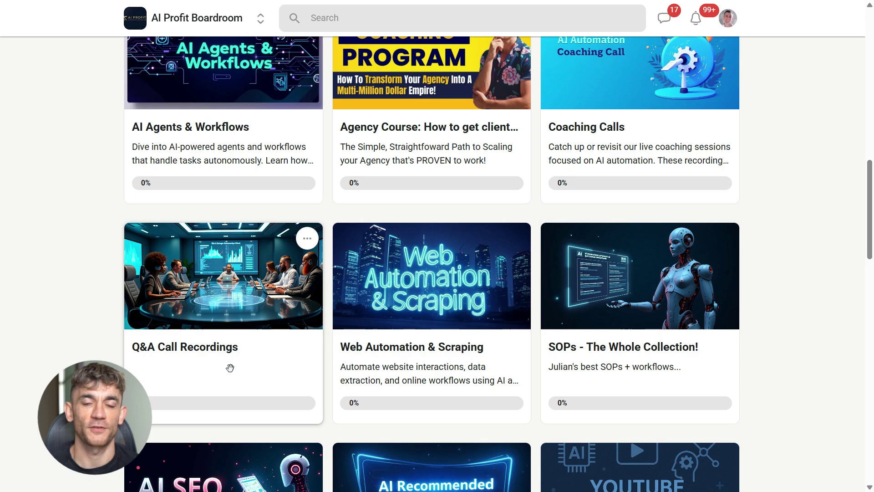
pyautogui.scroll(2, 230, 367)
pyautogui.scroll(3, 594, 359)
pyautogui.scroll(5, 594, 359)
pyautogui.scroll(2, 497, 286)
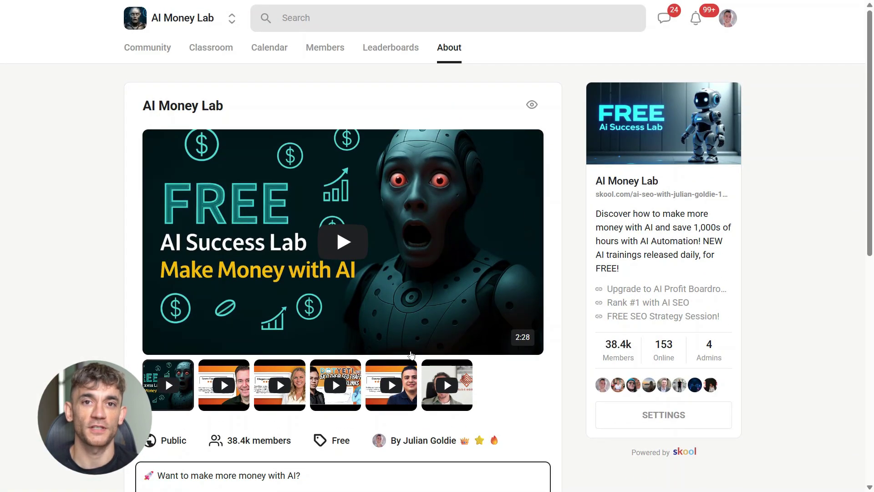
# - View the Seven Figure Agency and Danny Barrera testimonial videos, then open the AI Money Lab feed
pyautogui.click(236, 407)
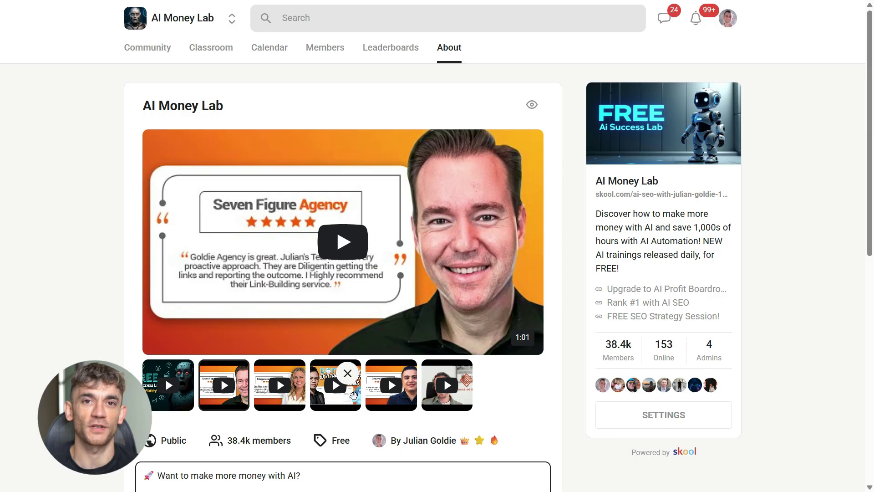
pyautogui.click(391, 392)
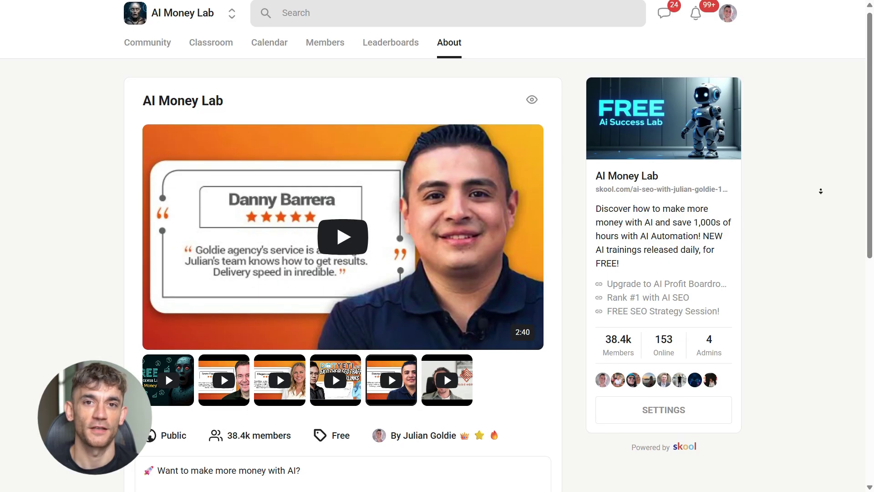
pyautogui.scroll(-6, 813, 156)
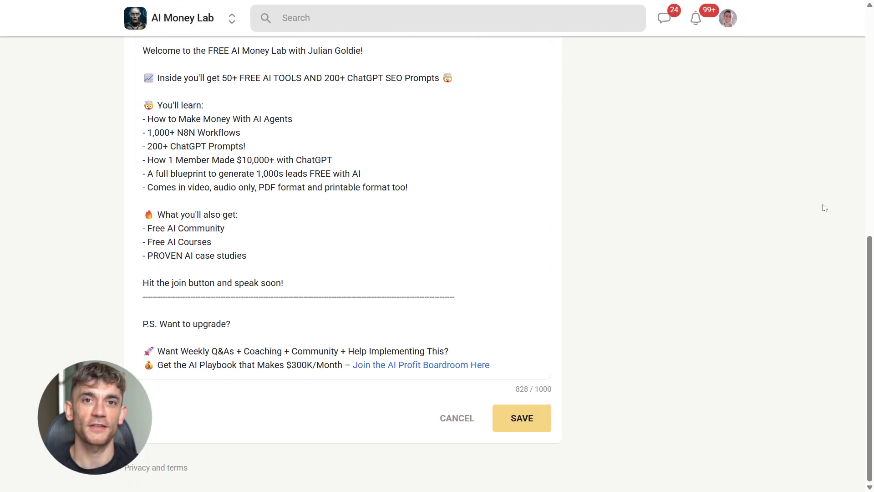
pyautogui.scroll(6, 822, 205)
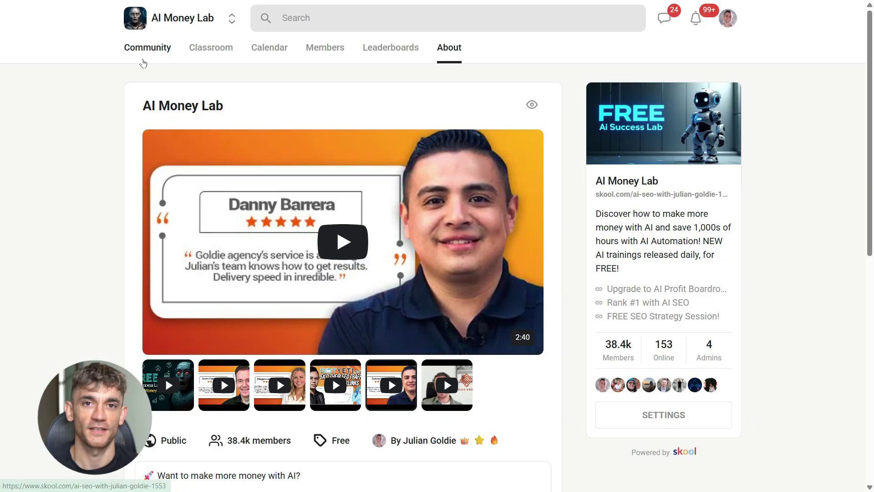
pyautogui.click(142, 55)
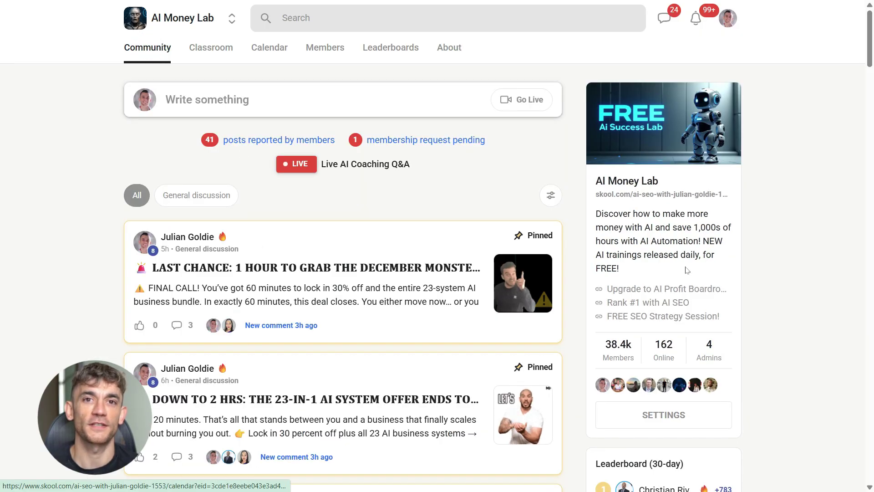
pyautogui.scroll(-4, 807, 208)
pyautogui.scroll(2, 807, 207)
pyautogui.scroll(2, 808, 209)
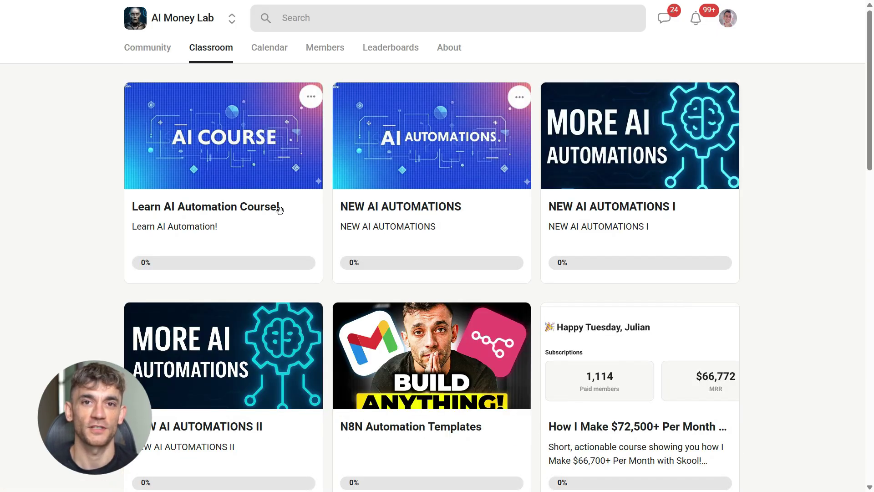
pyautogui.scroll(-2, 758, 252)
pyautogui.scroll(-4, 761, 253)
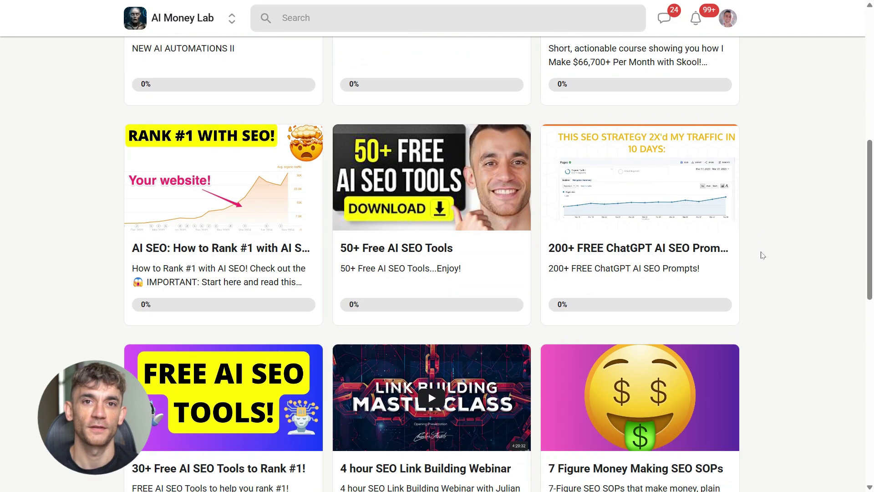
pyautogui.scroll(2, 761, 253)
pyautogui.scroll(-2, 219, 313)
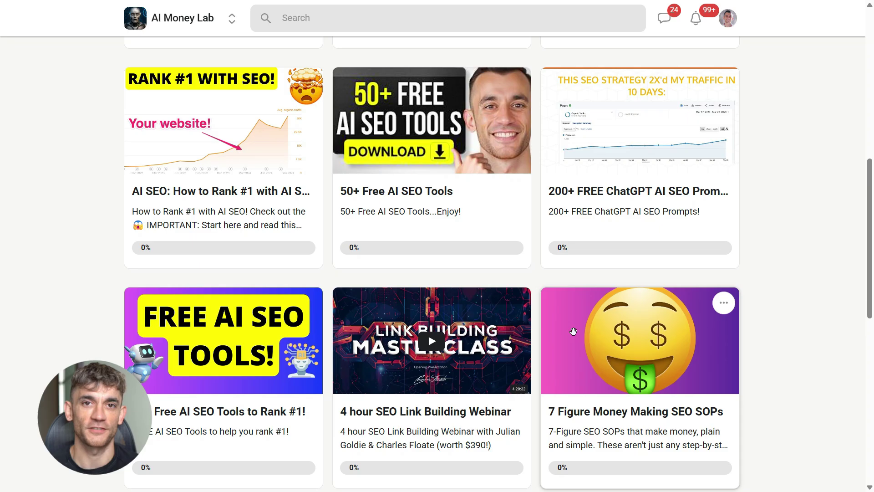
pyautogui.scroll(-3, 226, 408)
pyautogui.scroll(-2, 226, 409)
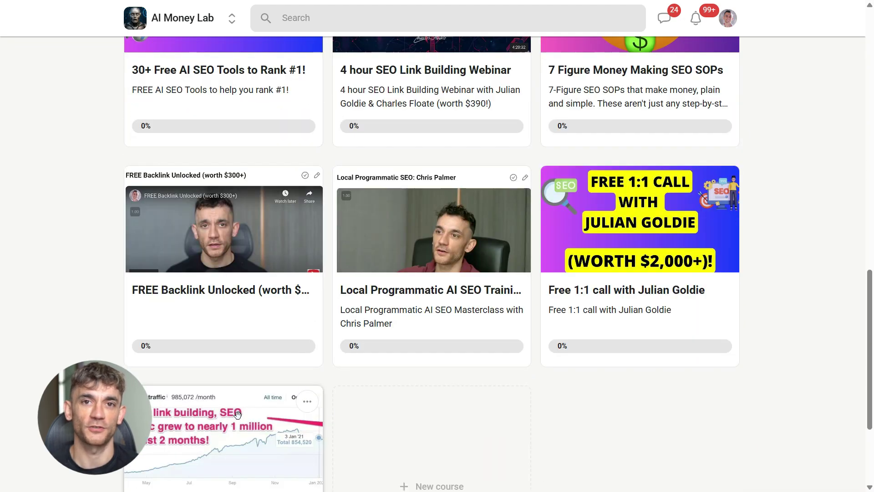